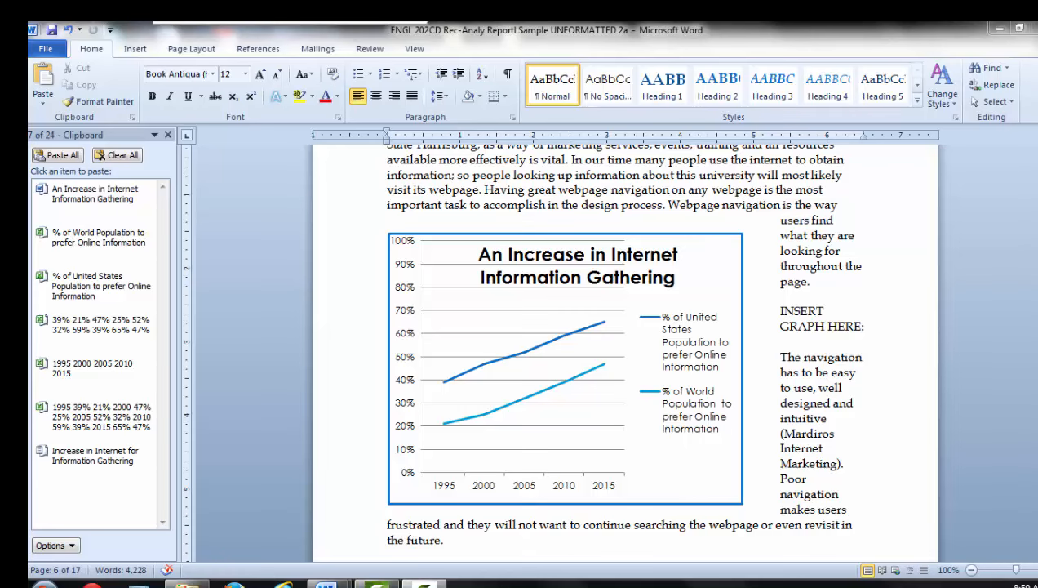
Switch to the report document whose file name ends in "Sample UNFORMATTED 2b".
{"action": "left_click", "coordinate": [371, 558]}
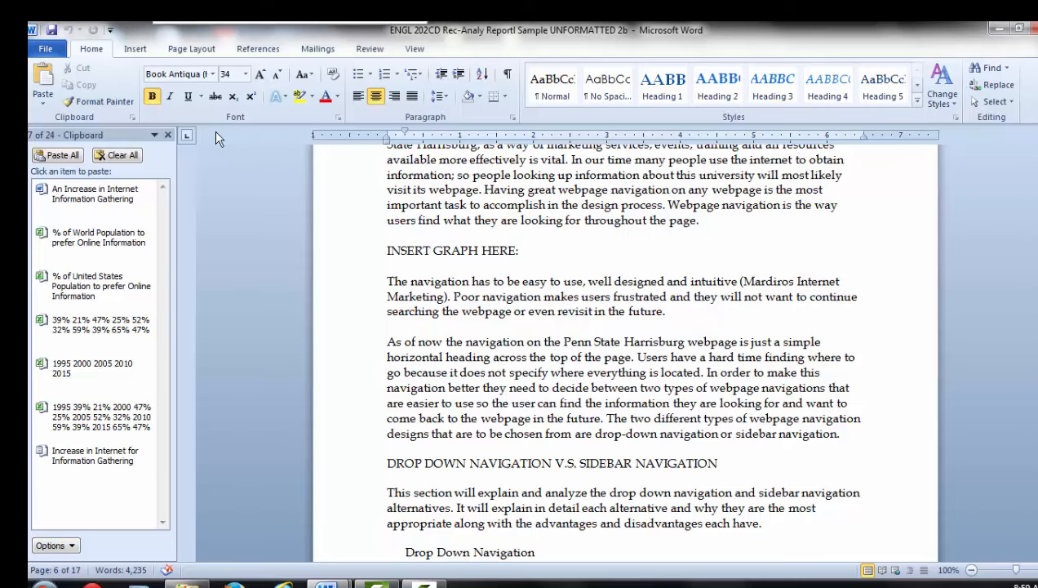
{"action": "left_click", "coordinate": [135, 49]}
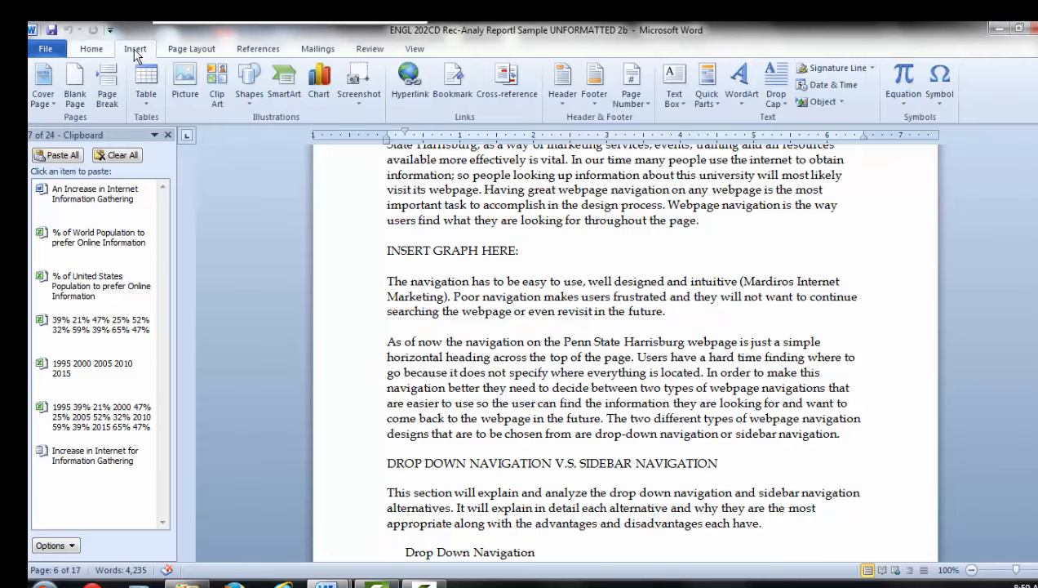
{"action": "left_click", "coordinate": [91, 49]}
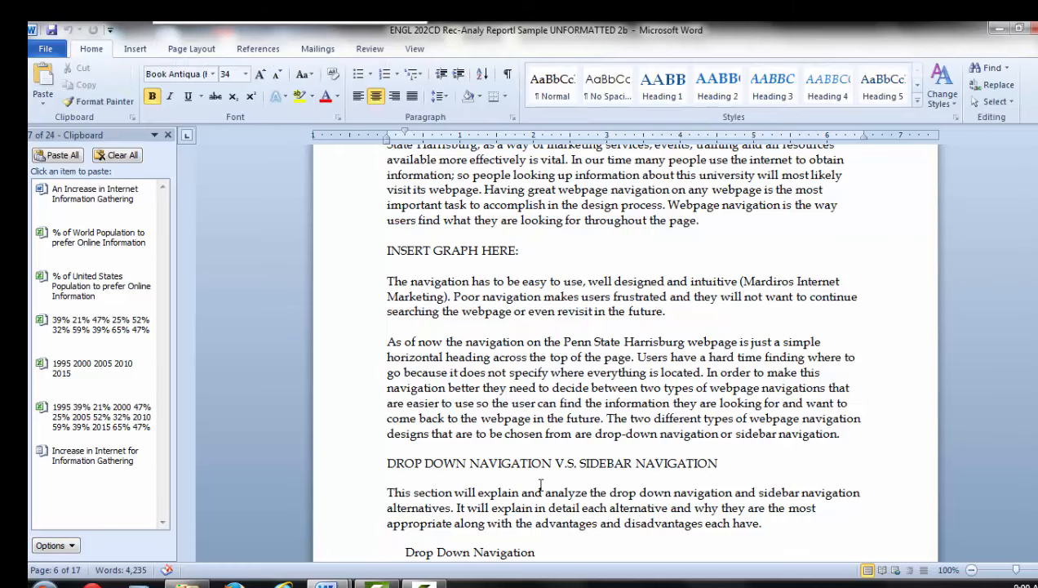
Examine the chart types offered in the Insert Chart dialog, from Column to Radar, and close it without inserting a chart.
{"action": "left_click", "coordinate": [136, 49]}
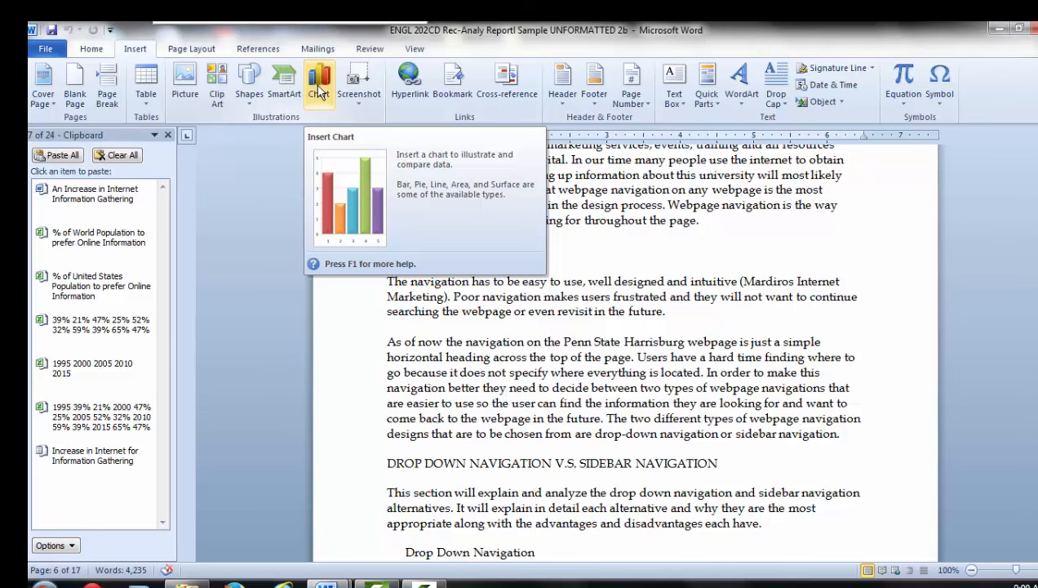
{"action": "left_click", "coordinate": [319, 89]}
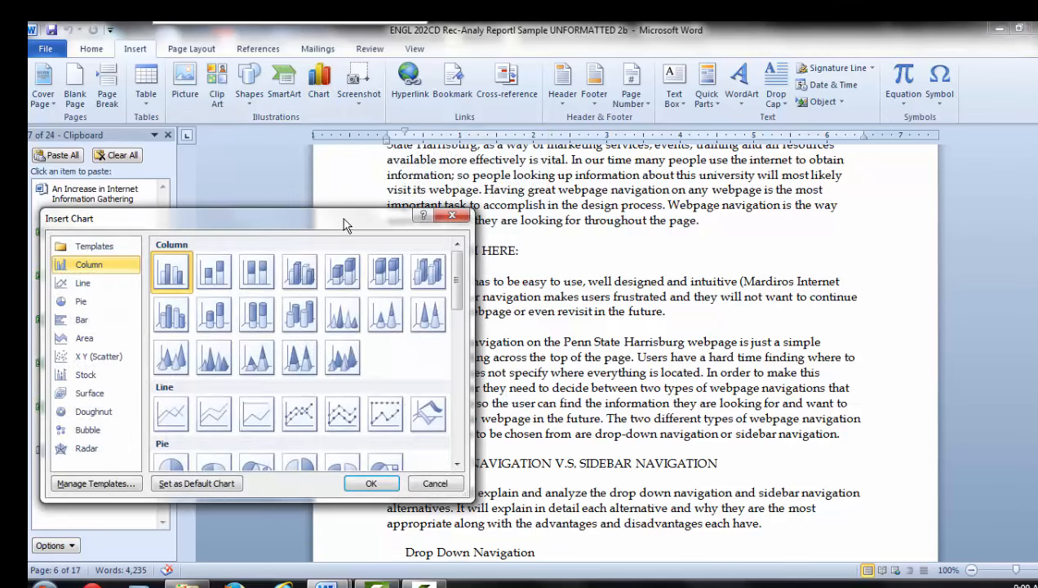
{"action": "left_click_drag", "start_coordinate": [343, 220], "coordinate": [547, 116]}
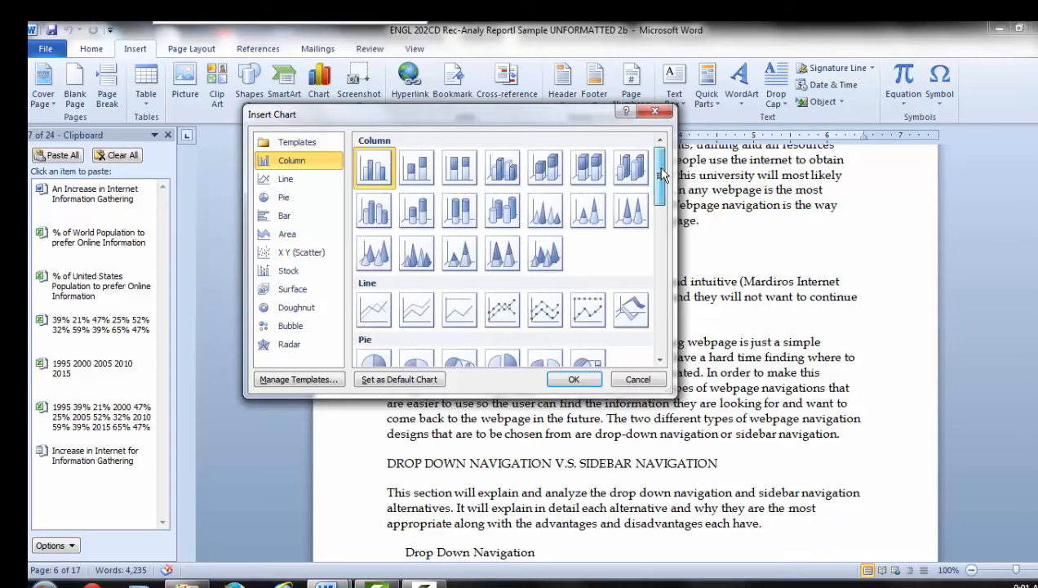
{"action": "mouse_move", "coordinate": [663, 174]}
{"action": "left_mouse_down"}
{"action": "mouse_move", "coordinate": [665, 249]}
{"action": "mouse_move", "coordinate": [664, 163]}
{"action": "left_mouse_up"}
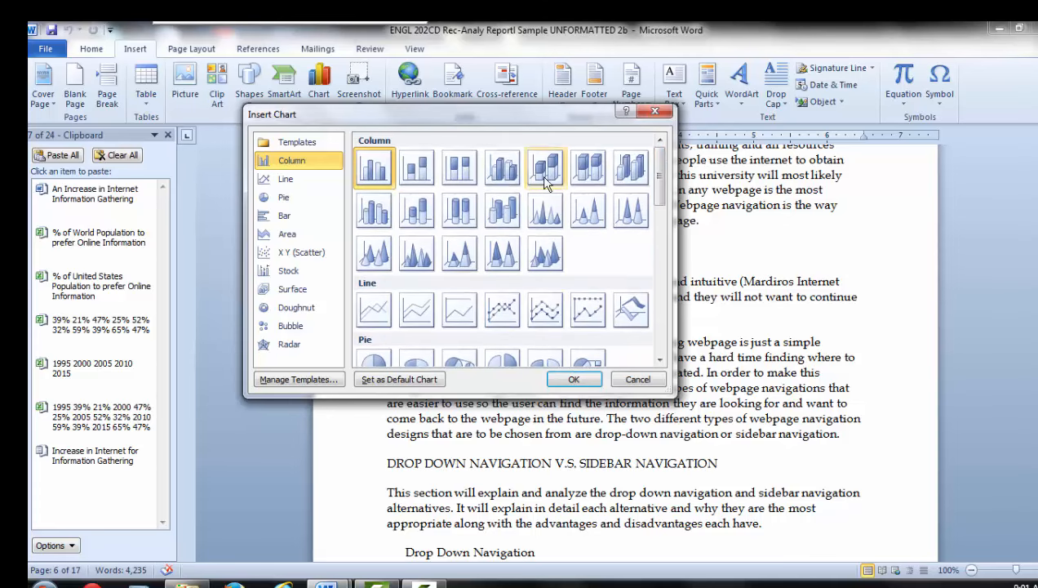
{"action": "left_click", "coordinate": [410, 169]}
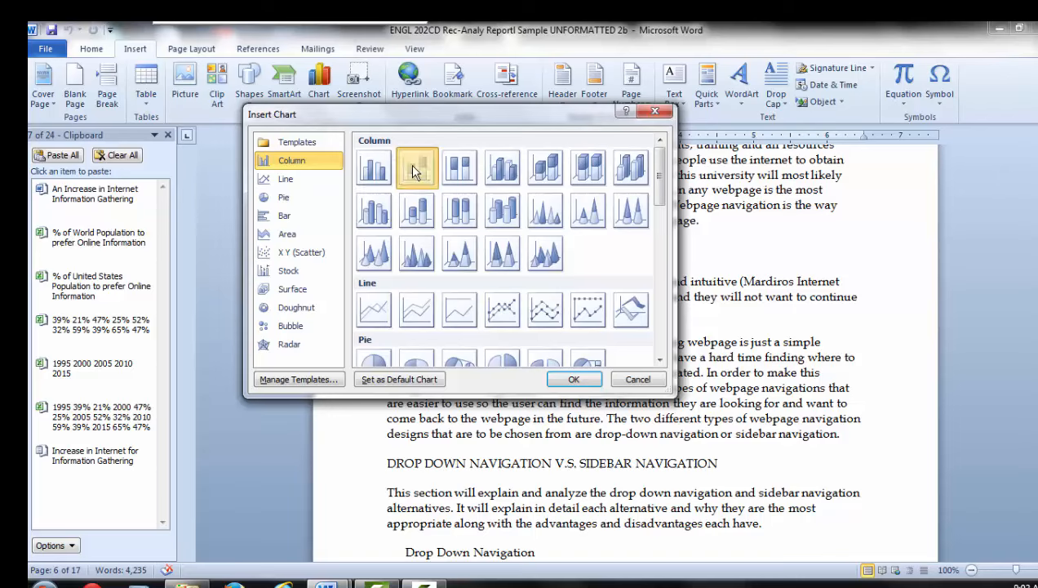
{"action": "left_click", "coordinate": [378, 175]}
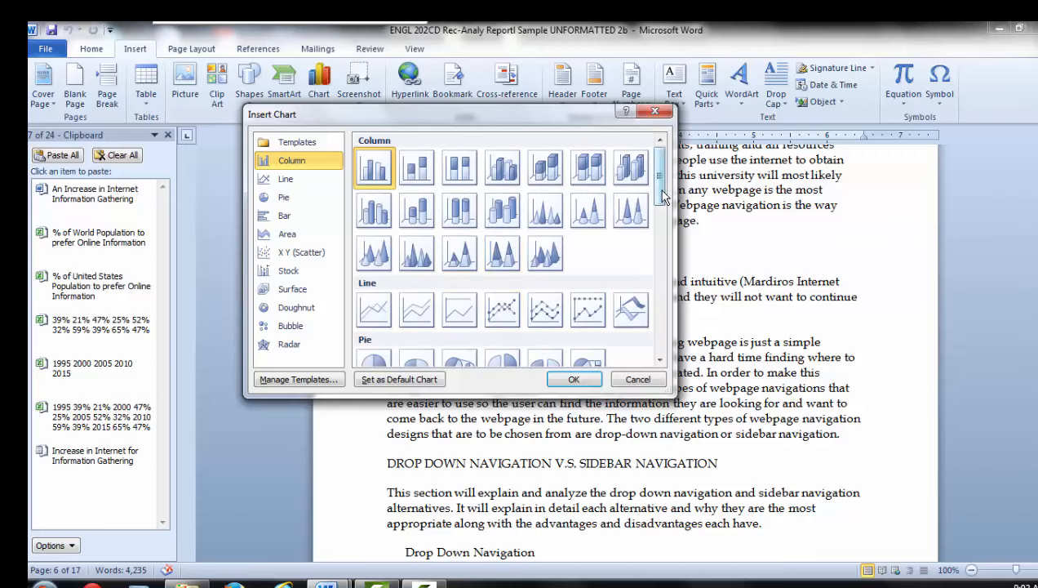
{"action": "left_click_drag", "start_coordinate": [663, 197], "coordinate": [668, 229]}
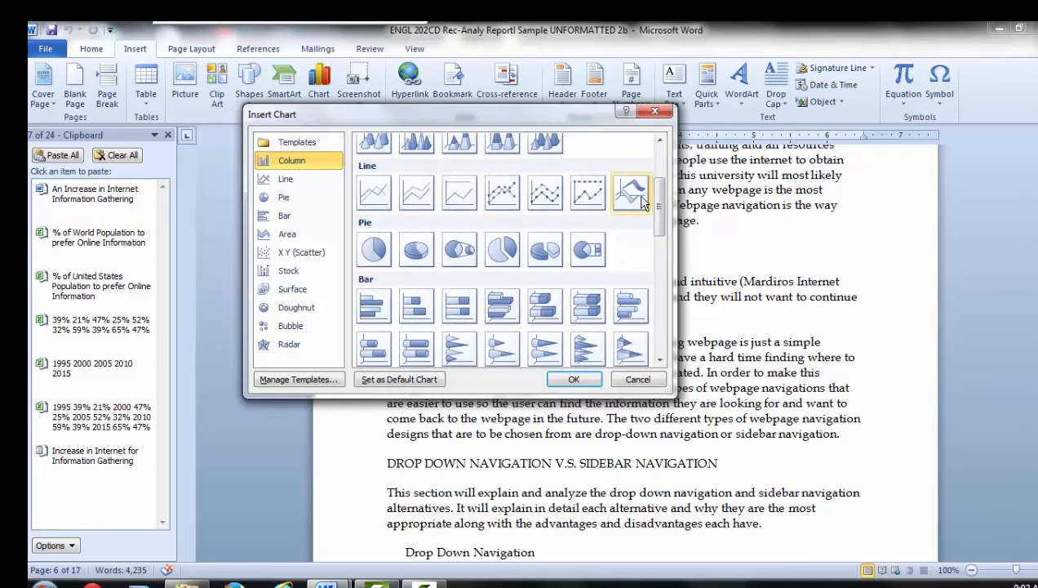
{"action": "scroll", "coordinate": [661, 208], "scroll_direction": "down", "scroll_amount": 3}
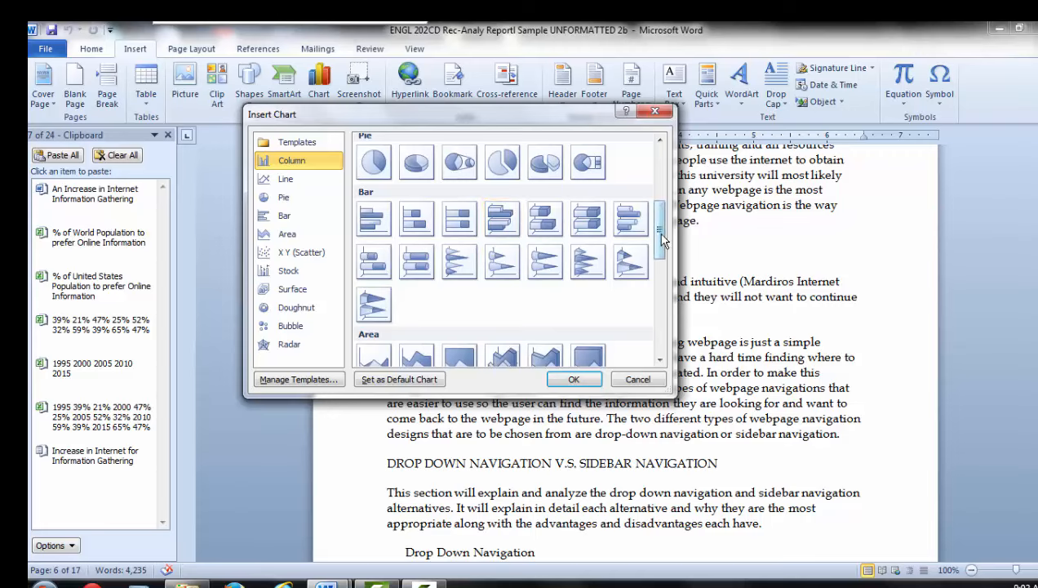
{"action": "scroll", "coordinate": [662, 238], "scroll_direction": "down", "scroll_amount": 3}
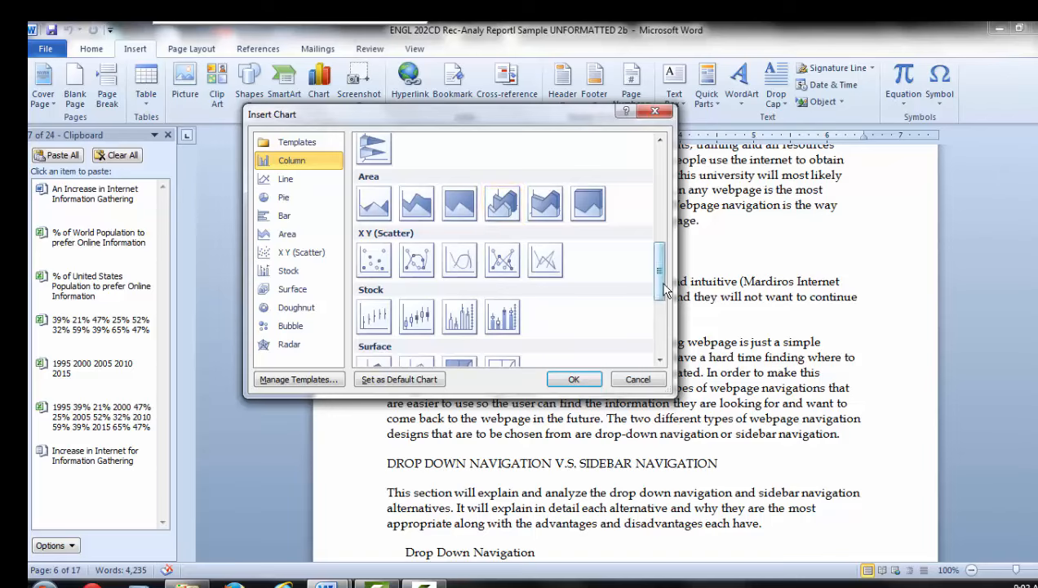
{"action": "scroll", "coordinate": [665, 290], "scroll_direction": "down", "scroll_amount": 5}
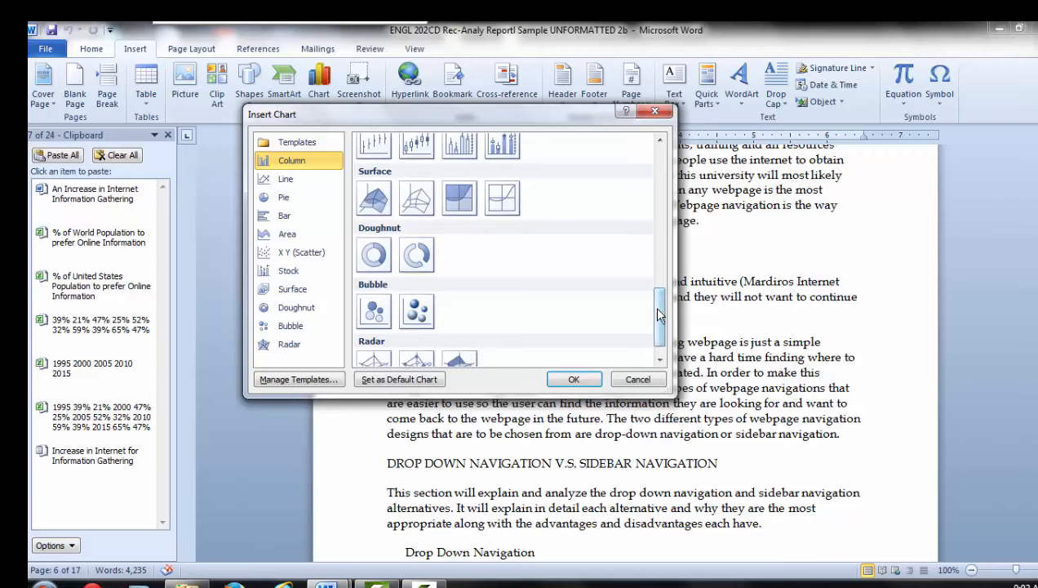
{"action": "scroll", "coordinate": [660, 314], "scroll_direction": "down", "scroll_amount": 1}
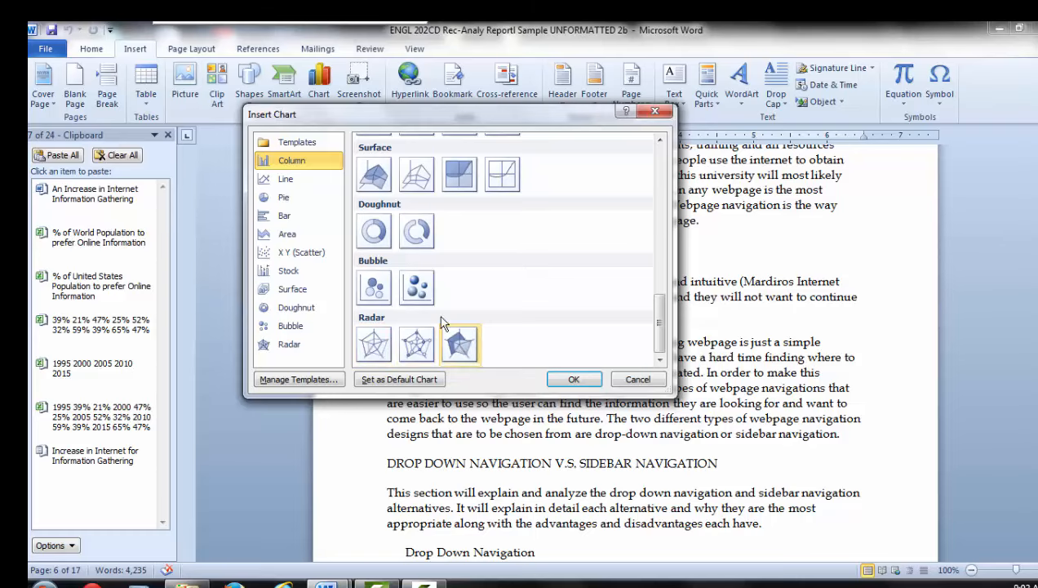
{"action": "scroll", "coordinate": [616, 301], "scroll_direction": "up", "scroll_amount": 5}
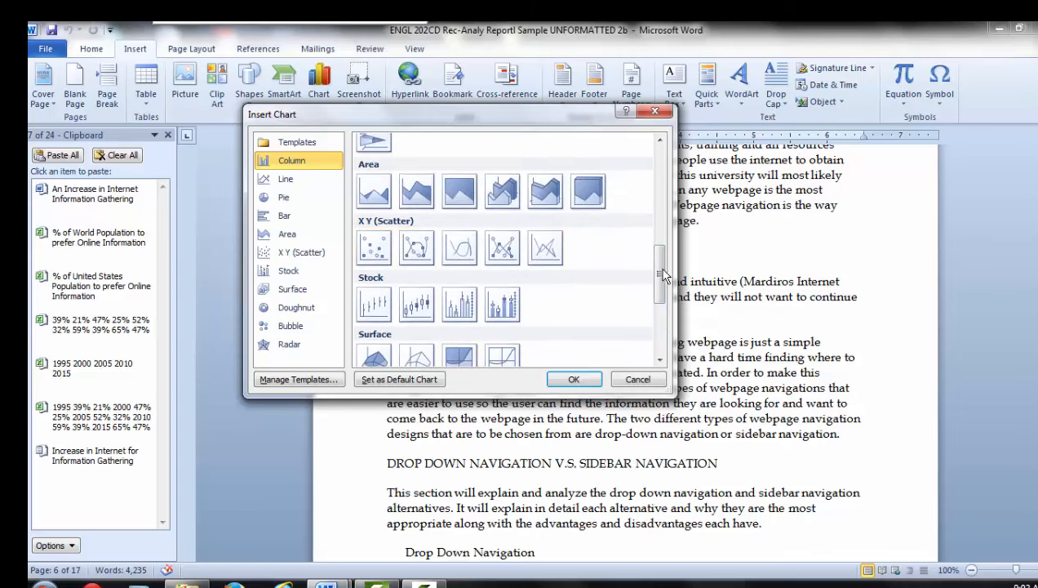
{"action": "left_click_drag", "start_coordinate": [664, 278], "coordinate": [664, 231]}
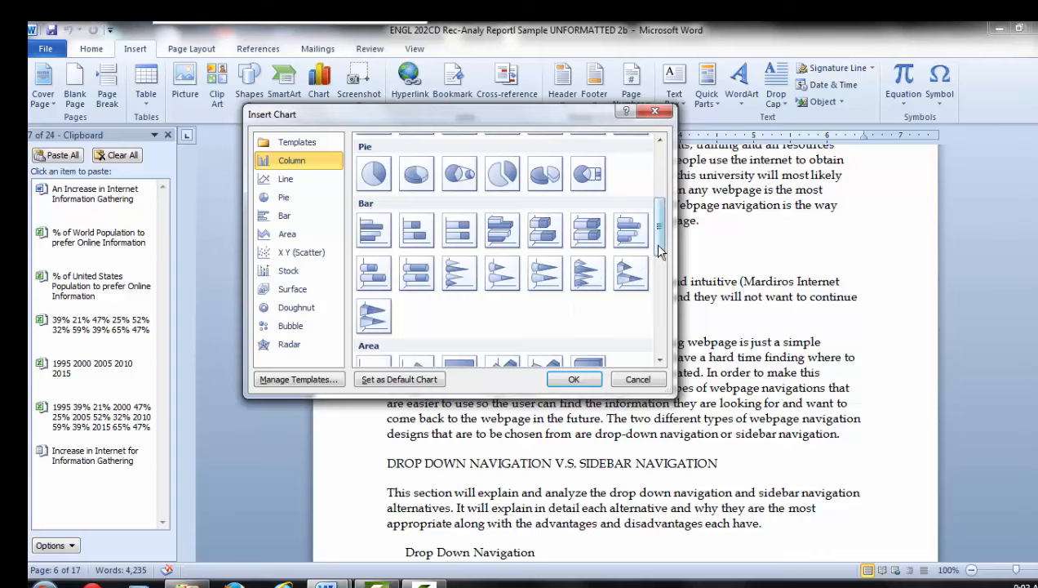
{"action": "left_click_drag", "start_coordinate": [653, 243], "coordinate": [656, 197]}
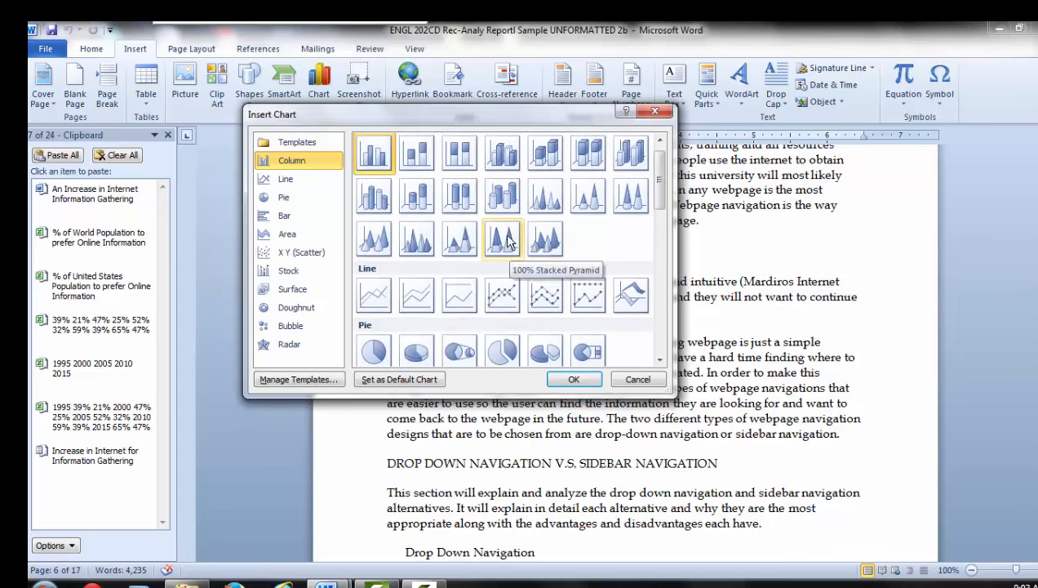
{"action": "scroll", "coordinate": [613, 257], "scroll_direction": "up", "scroll_amount": 1}
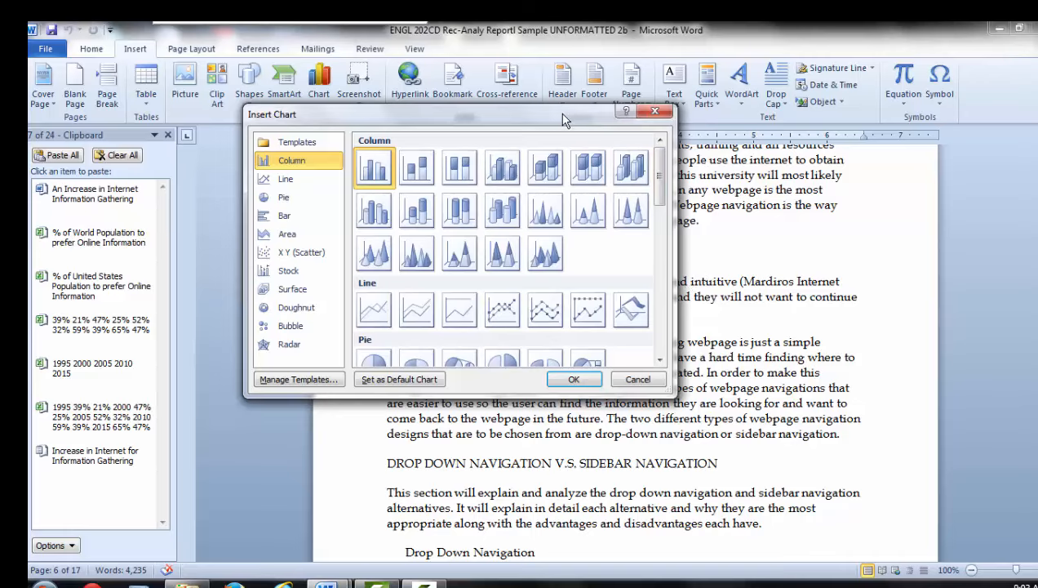
{"action": "left_click_drag", "start_coordinate": [568, 118], "coordinate": [499, 118]}
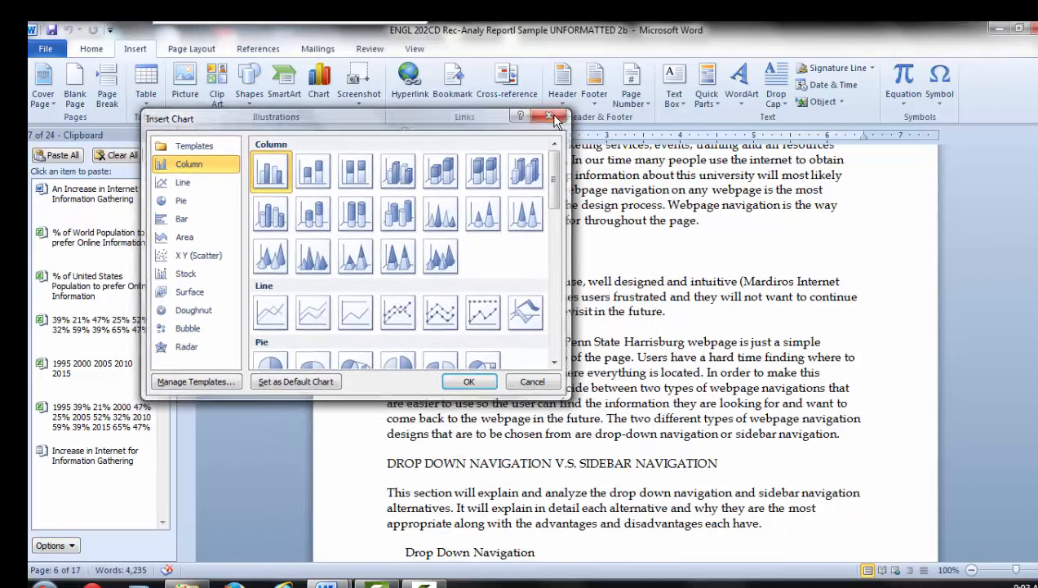
{"action": "left_click", "coordinate": [555, 116]}
Review the WEBPAGE NAVIGATION section and highlight the sentences of the paragraph that precedes the INSERT GRAPH HERE: placeholder.
{"action": "scroll", "coordinate": [571, 314], "scroll_direction": "up", "scroll_amount": 2}
{"action": "scroll", "coordinate": [576, 316], "scroll_direction": "up", "scroll_amount": 5}
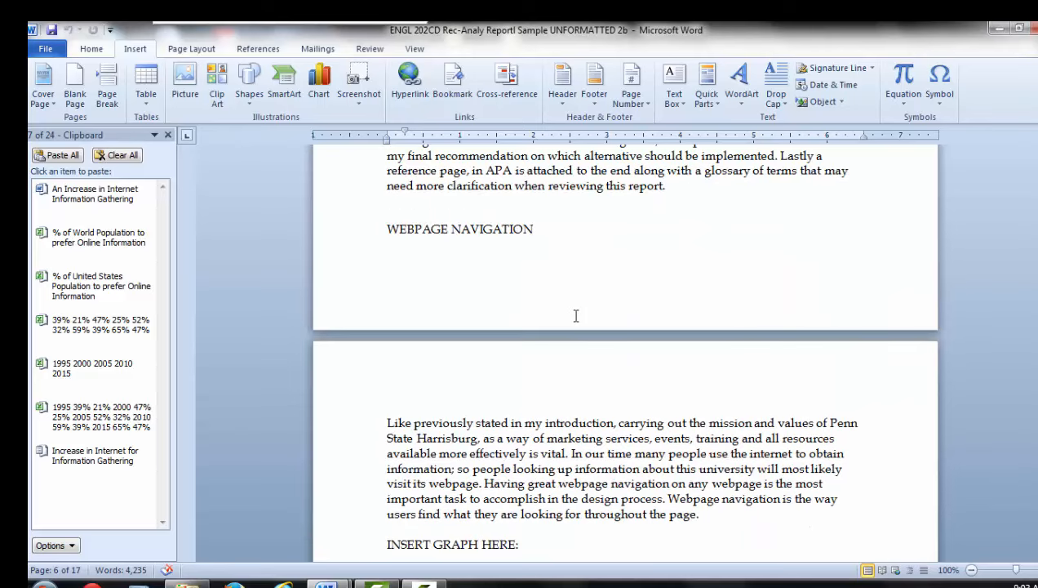
{"action": "scroll", "coordinate": [580, 300], "scroll_direction": "down", "scroll_amount": 1}
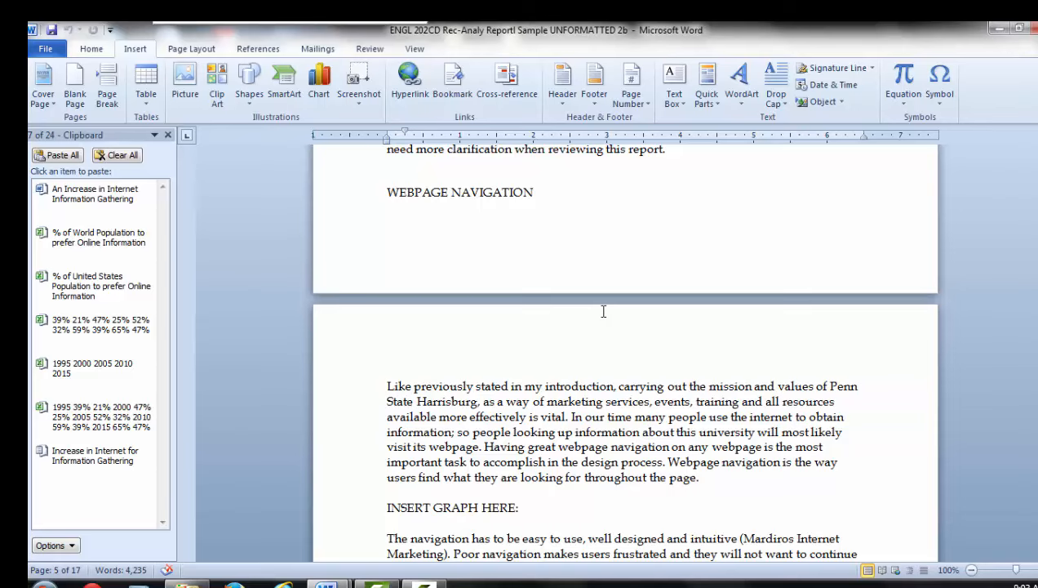
{"action": "scroll", "coordinate": [603, 309], "scroll_direction": "down", "scroll_amount": 1}
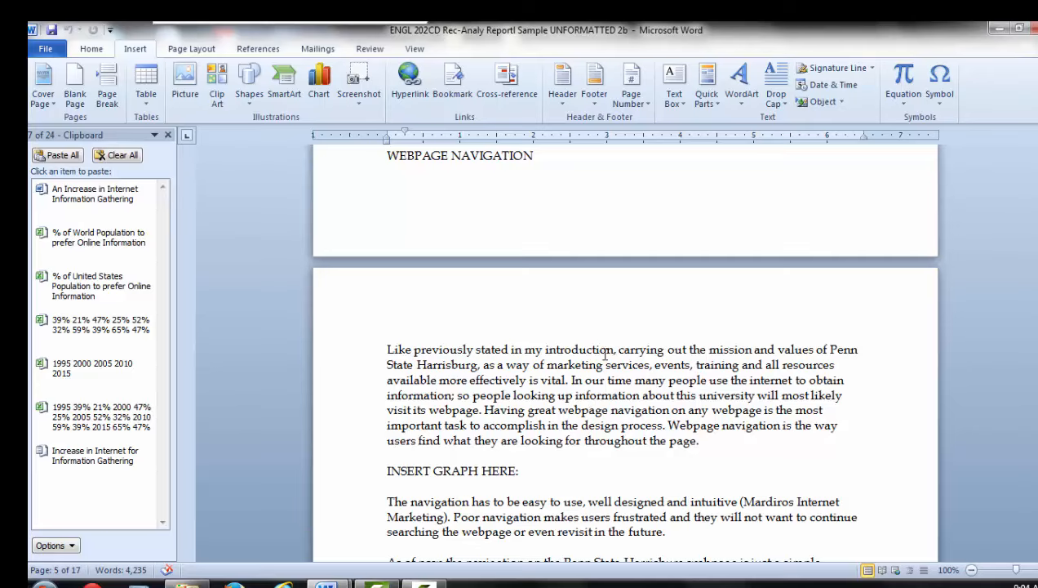
{"action": "scroll", "coordinate": [605, 353], "scroll_direction": "up", "scroll_amount": 6}
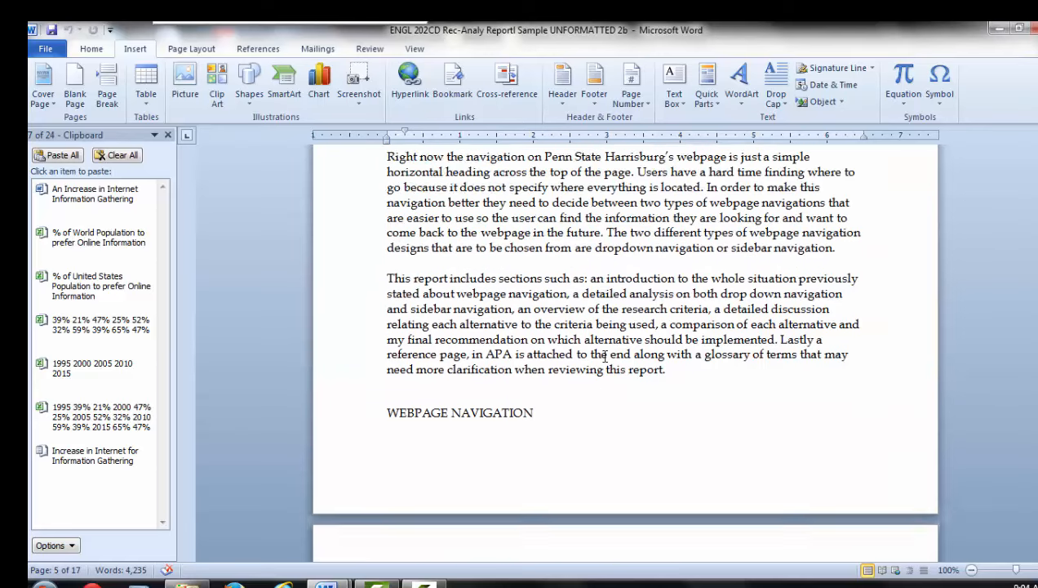
{"action": "scroll", "coordinate": [604, 356], "scroll_direction": "down", "scroll_amount": 3}
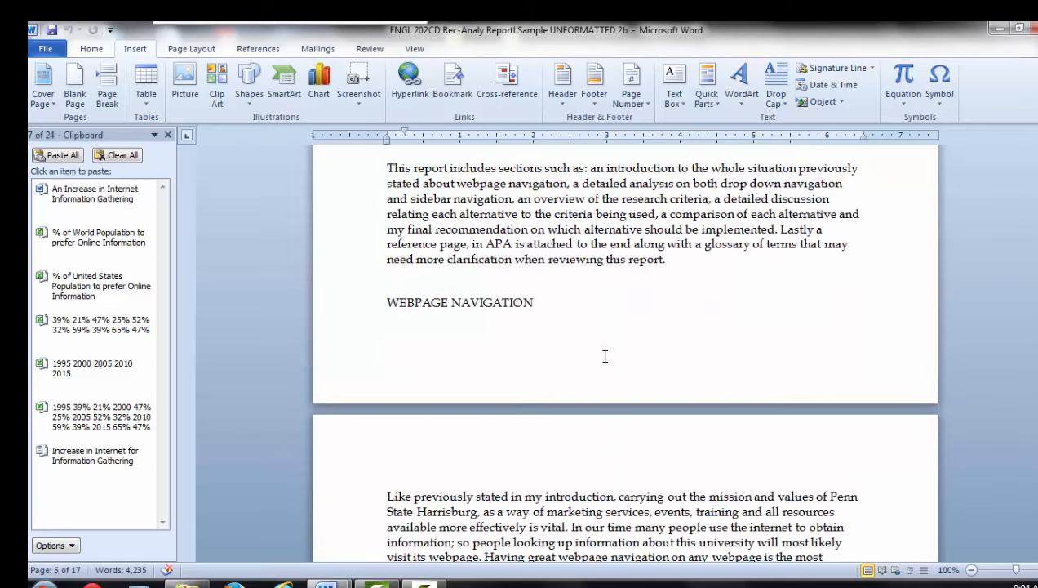
{"action": "scroll", "coordinate": [604, 356], "scroll_direction": "down", "scroll_amount": 3}
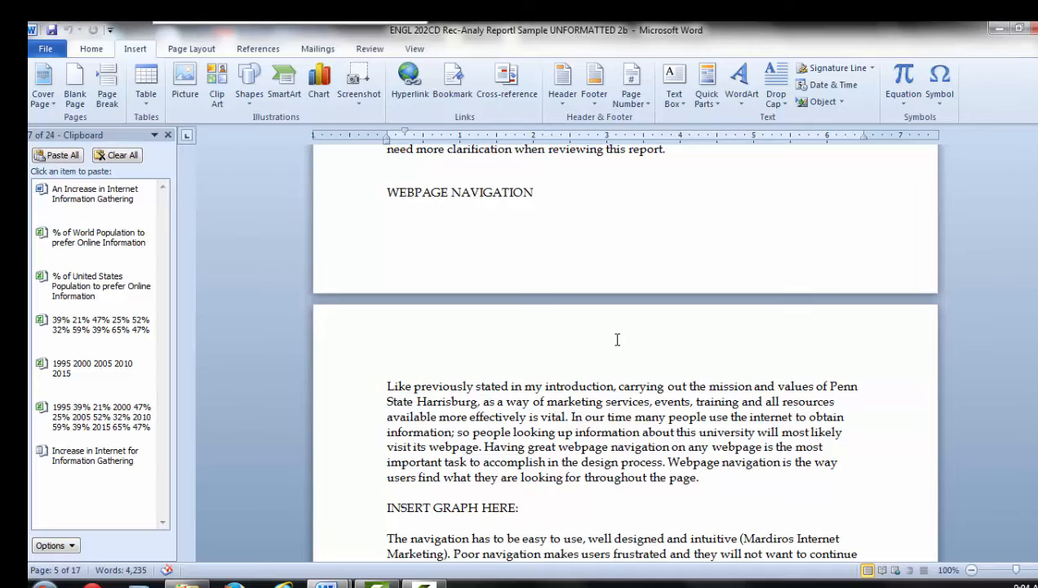
{"action": "scroll", "coordinate": [616, 336], "scroll_direction": "down", "scroll_amount": 1}
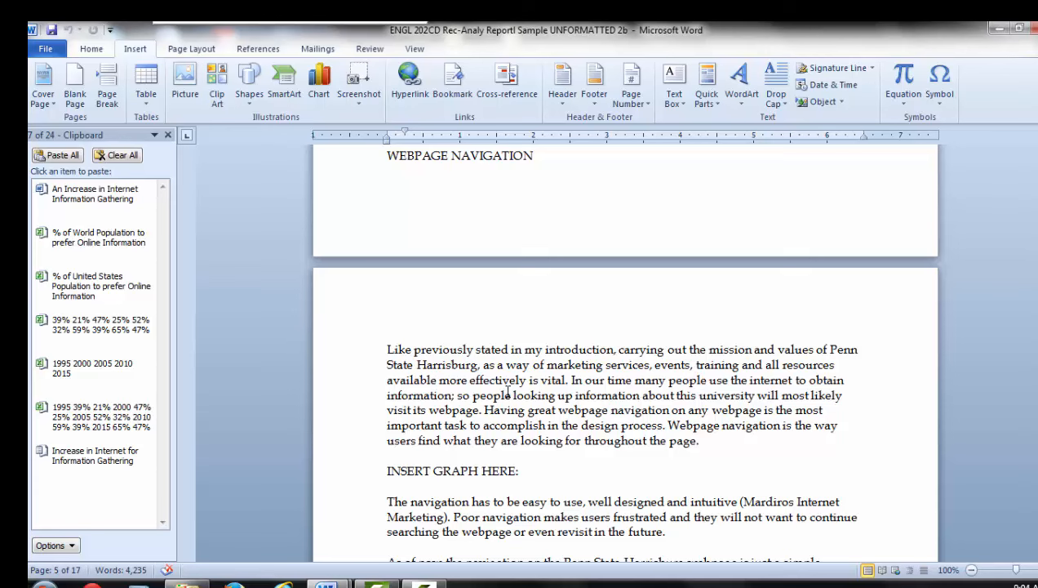
{"action": "scroll", "coordinate": [641, 420], "scroll_direction": "down", "scroll_amount": 1}
{"action": "scroll", "coordinate": [641, 420], "scroll_direction": "down", "scroll_amount": 3}
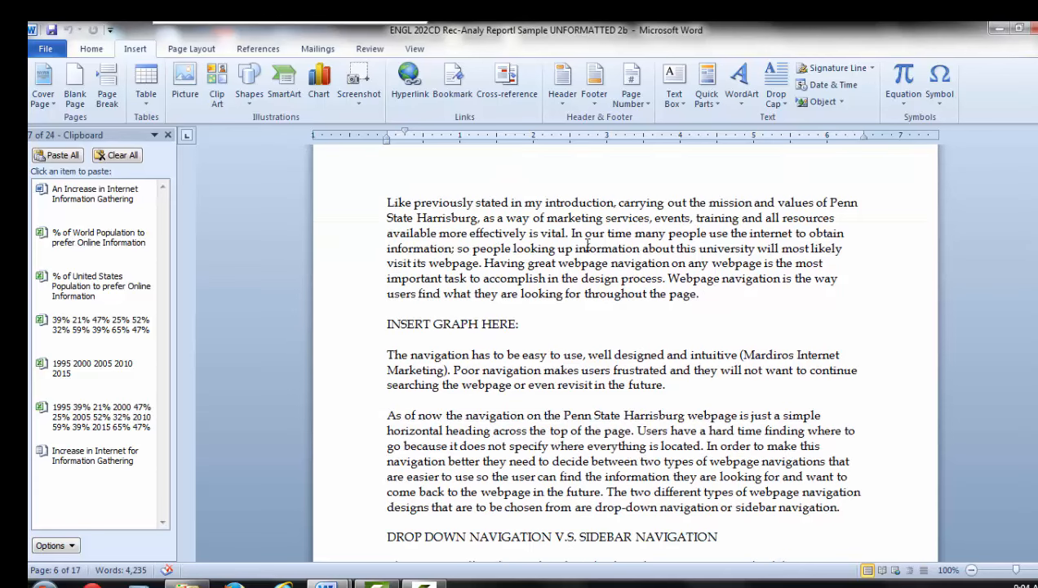
{"action": "left_click_drag", "start_coordinate": [571, 233], "coordinate": [732, 301]}
{"action": "left_click", "coordinate": [483, 263]}
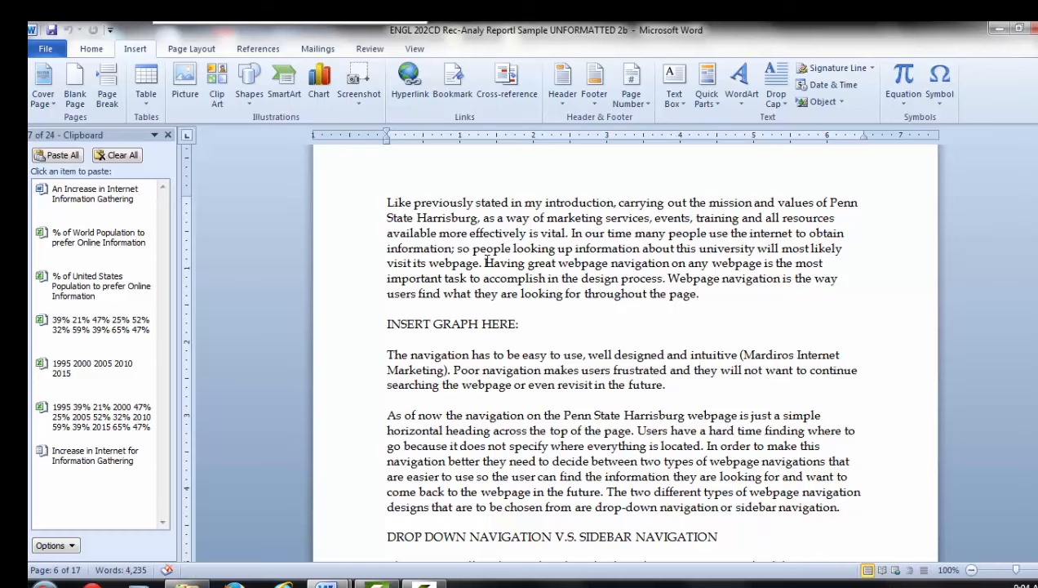
{"action": "left_click_drag", "start_coordinate": [483, 264], "coordinate": [731, 297]}
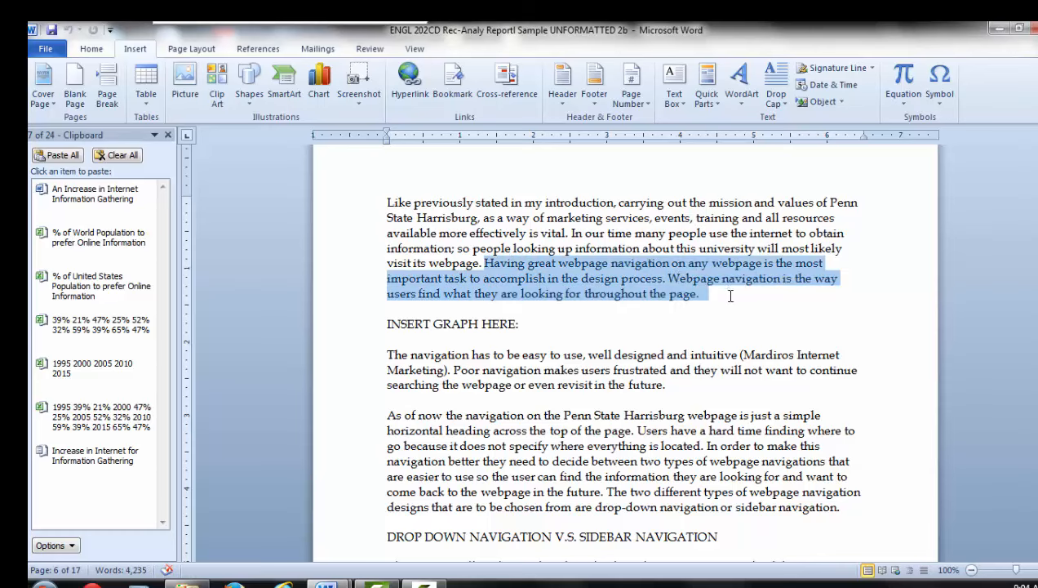
{"action": "left_click", "coordinate": [668, 279]}
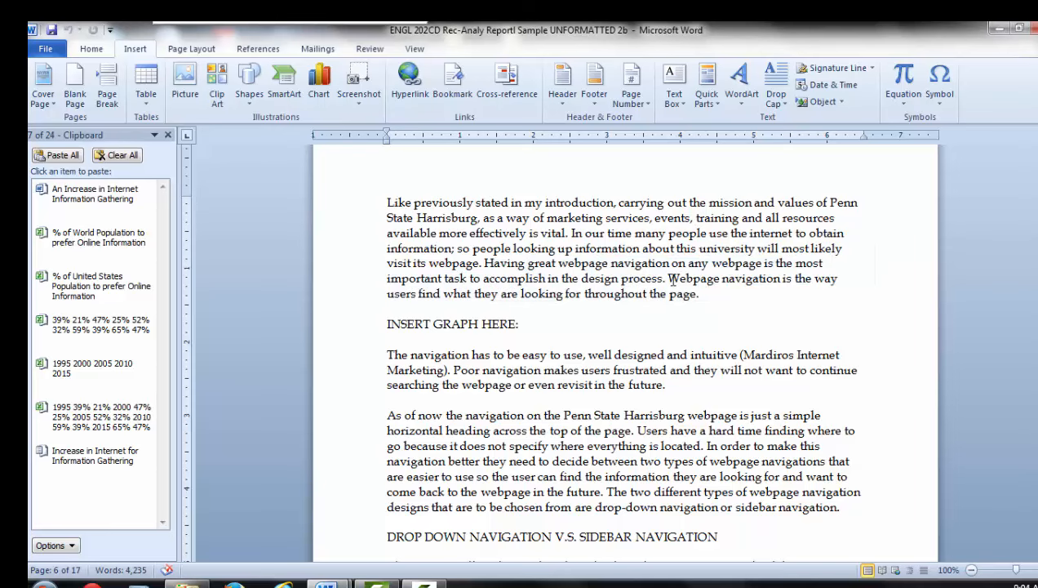
{"action": "left_click_drag", "start_coordinate": [667, 278], "coordinate": [737, 297]}
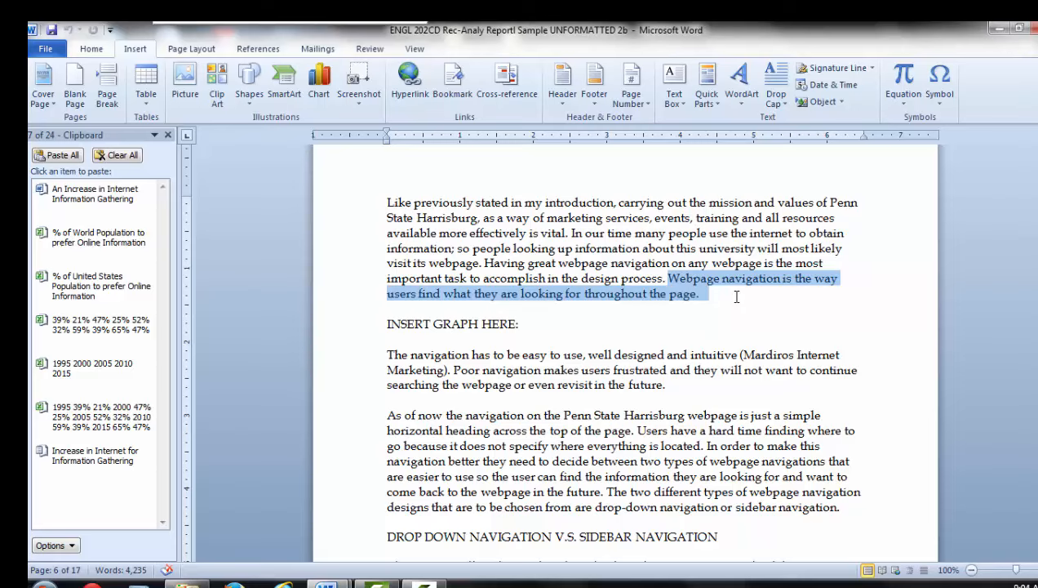
Add blank lines directly below the INSERT GRAPH HERE: placeholder to make room for the chart.
{"action": "left_click", "coordinate": [696, 318]}
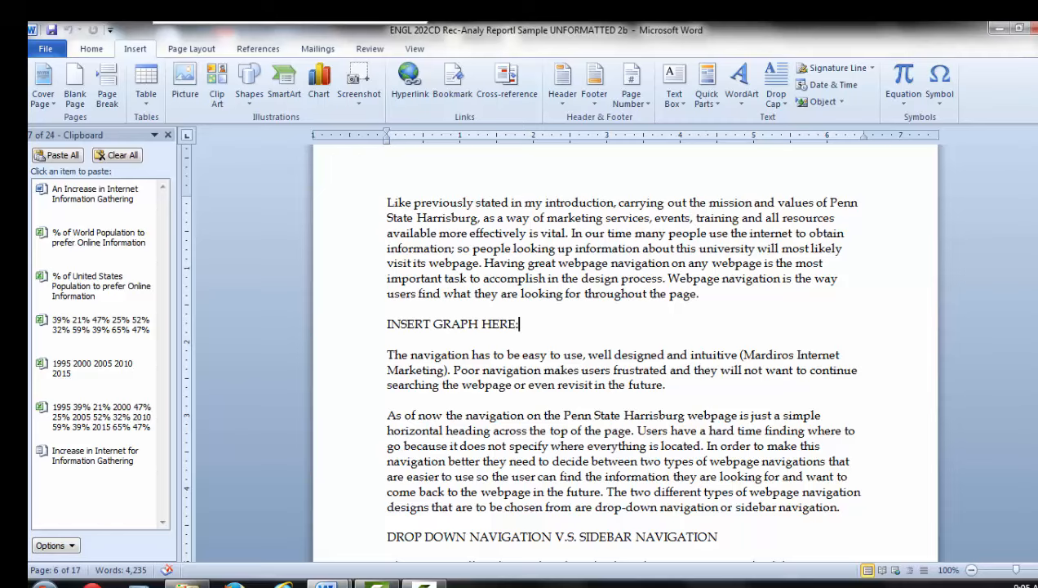
{"action": "key", "text": "Return"}
{"action": "key", "text": "Return"}
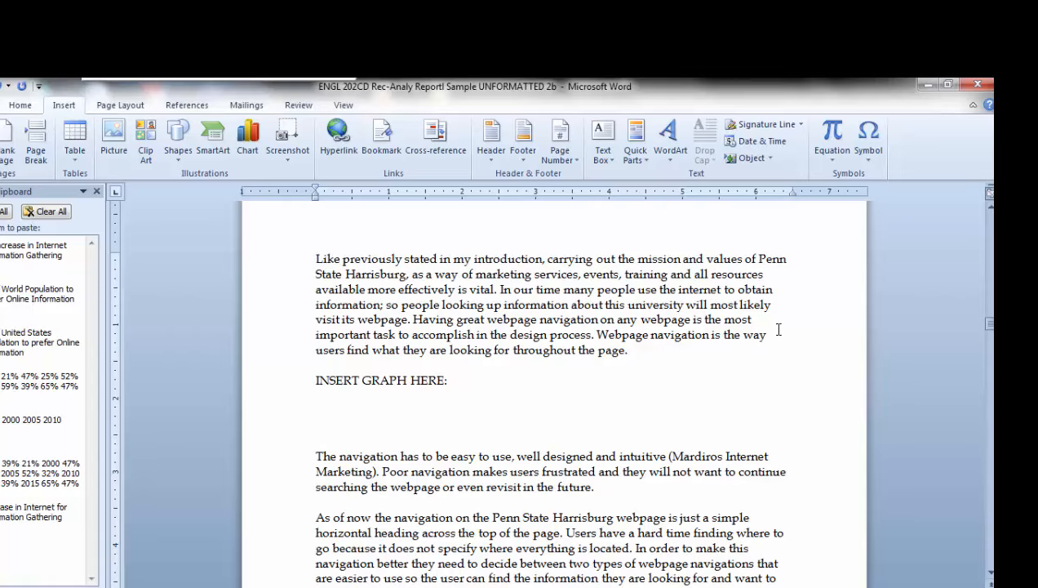
Insert a basic line chart below the INSERT GRAPH HERE: placeholder and widen the document window until the whole chart shows.
{"action": "left_click", "coordinate": [249, 145]}
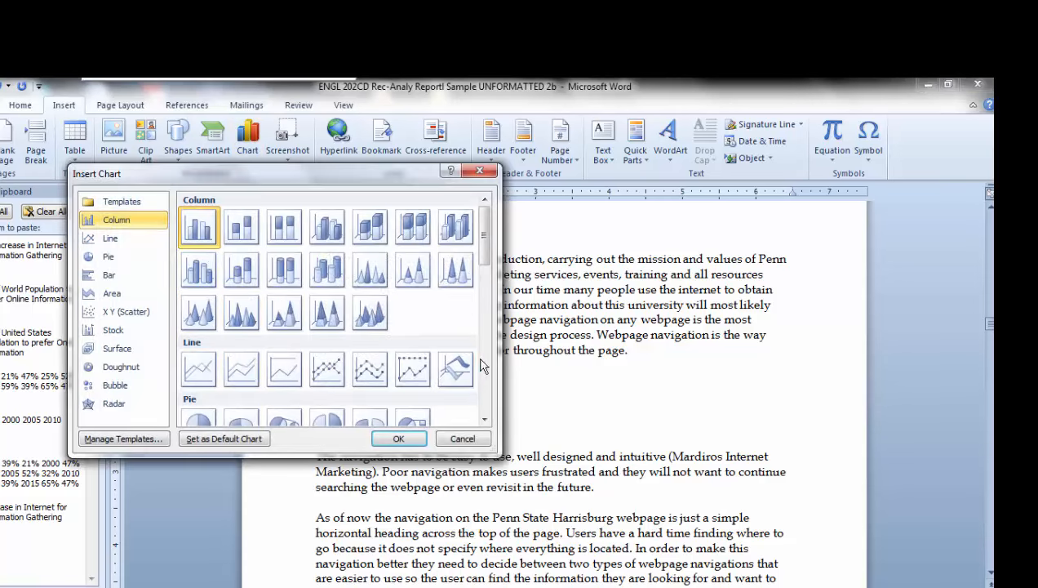
{"action": "left_click", "coordinate": [485, 419]}
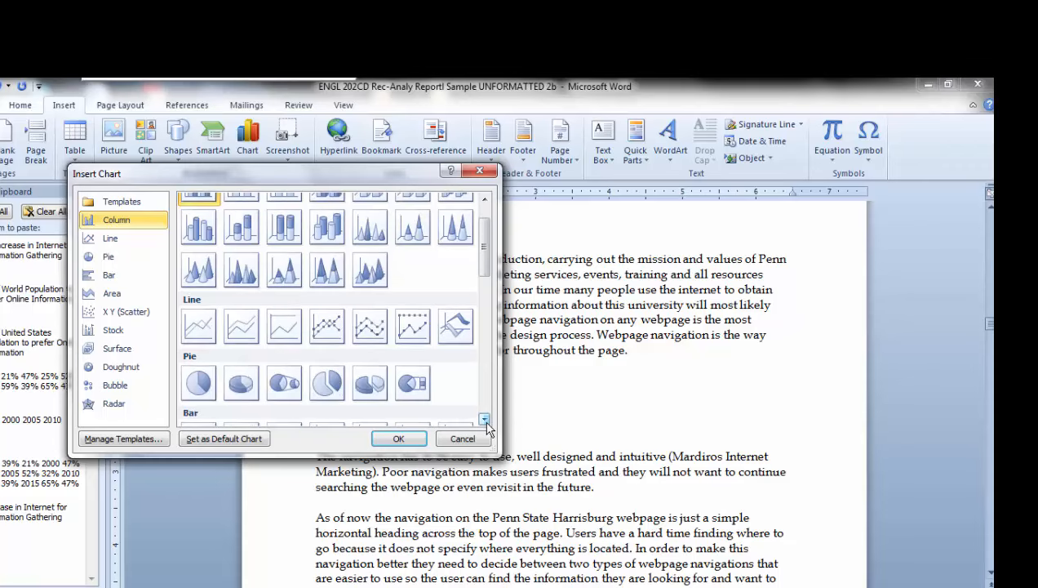
{"action": "left_click", "coordinate": [484, 419]}
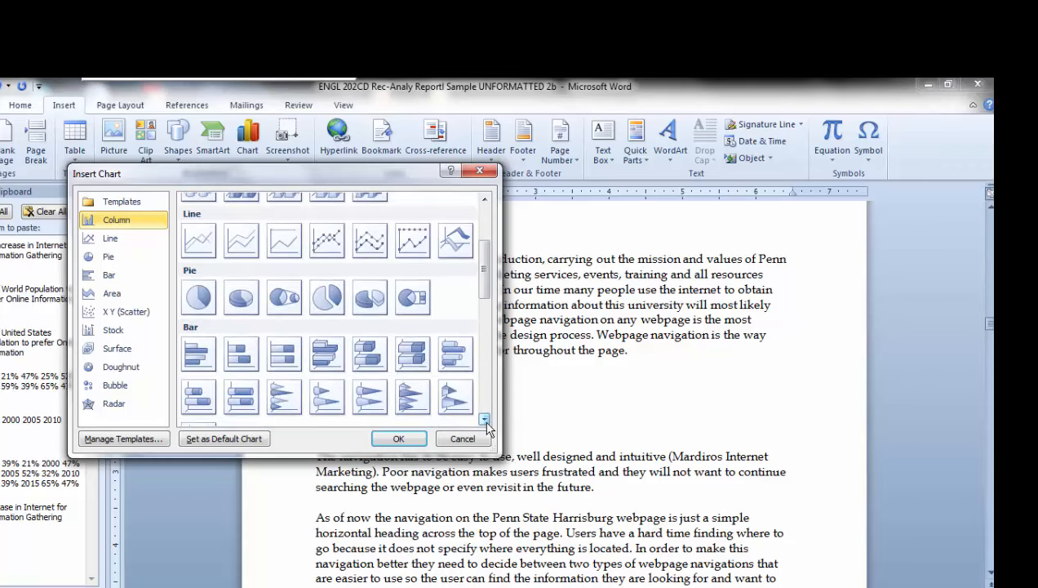
{"action": "double_click", "coordinate": [196, 244]}
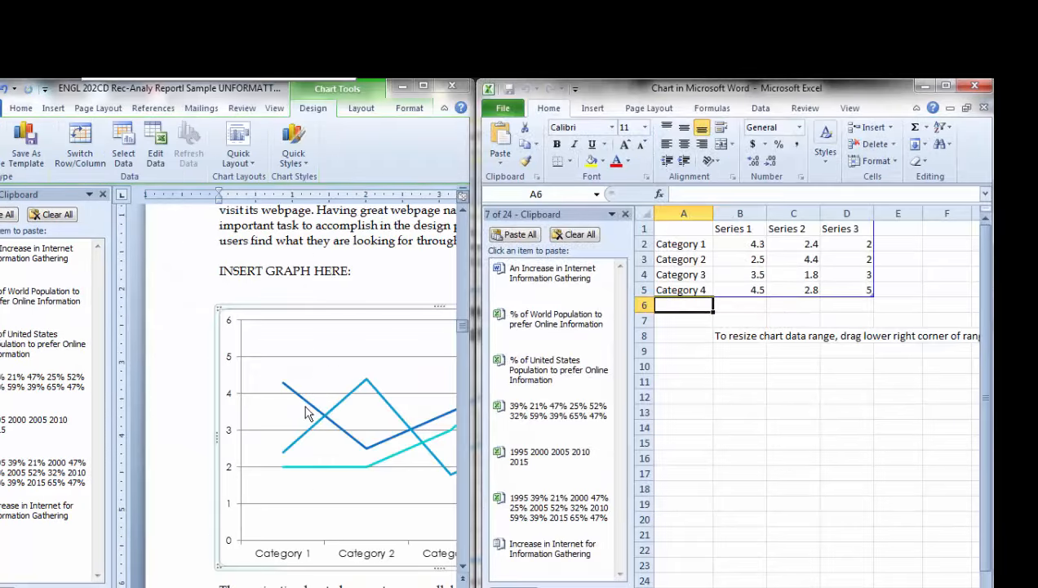
{"action": "left_click_drag", "start_coordinate": [472, 394], "coordinate": [622, 392]}
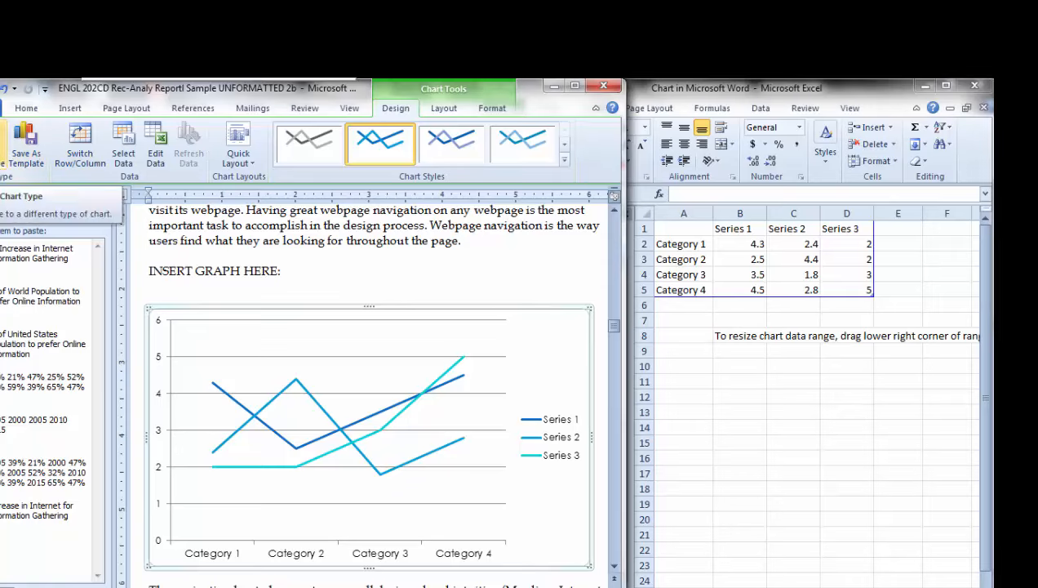
Examine the alternative chart types and quick layouts offered for the line chart without changing either.
{"action": "left_click", "coordinate": [3, 144]}
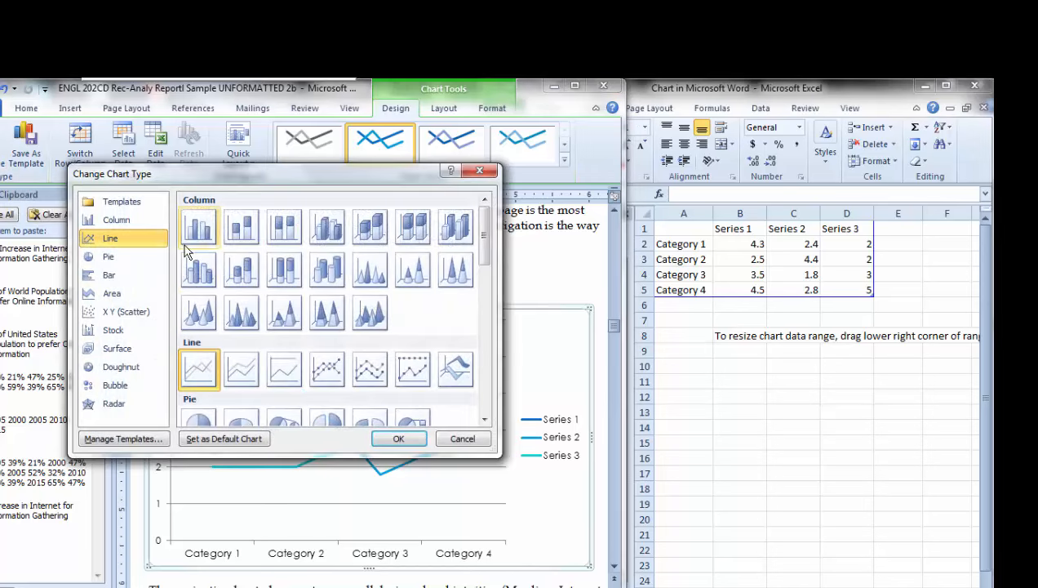
{"action": "left_click", "coordinate": [479, 173]}
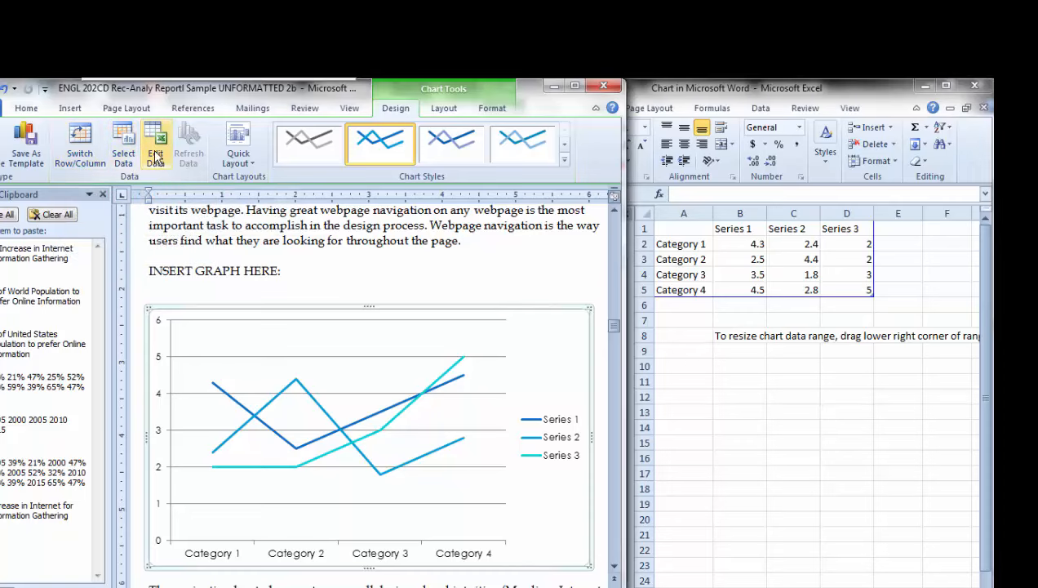
{"action": "left_click", "coordinate": [243, 164]}
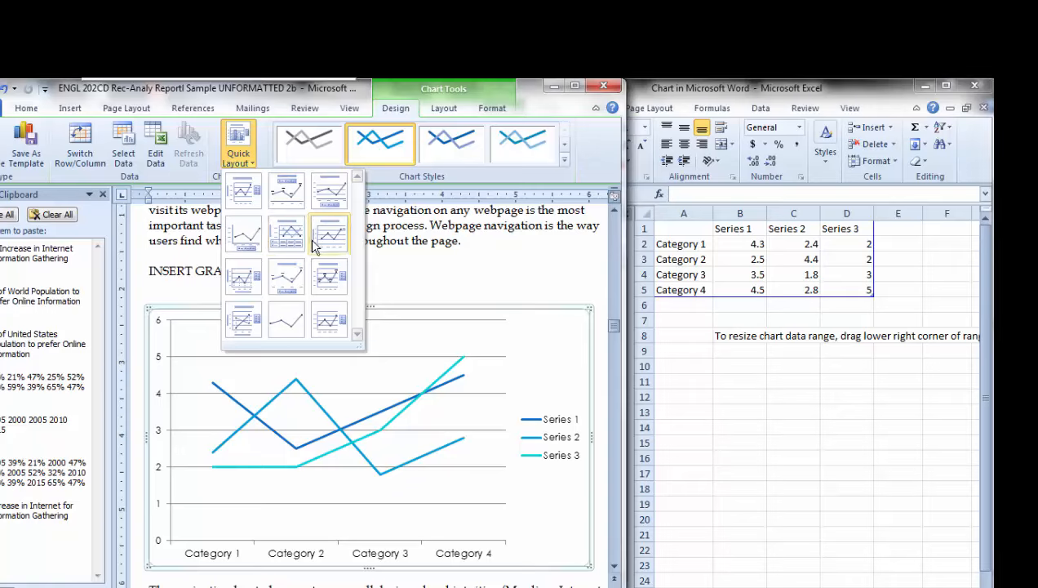
Try the green and multicolour blue chart styles, and apply the fourth style in shades of blue to the line chart.
{"action": "left_click", "coordinate": [564, 149]}
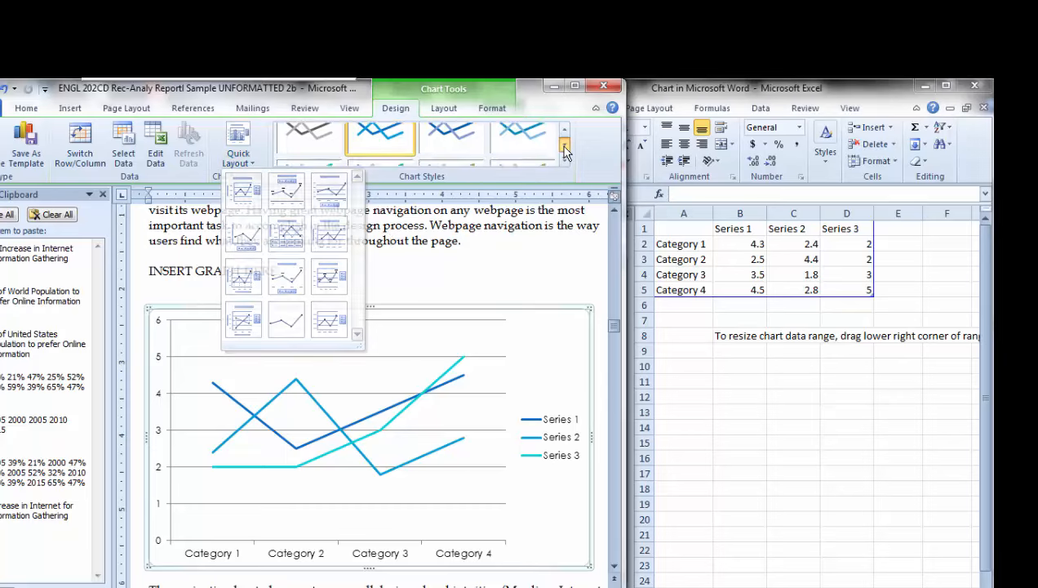
{"action": "left_click", "coordinate": [564, 149]}
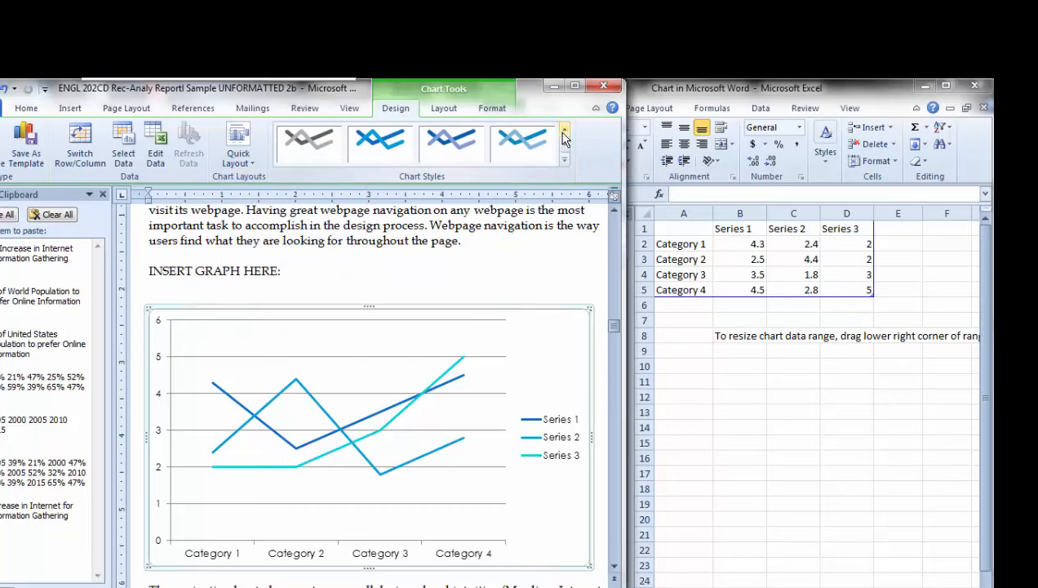
{"action": "left_click", "coordinate": [563, 130]}
{"action": "left_click", "coordinate": [522, 146]}
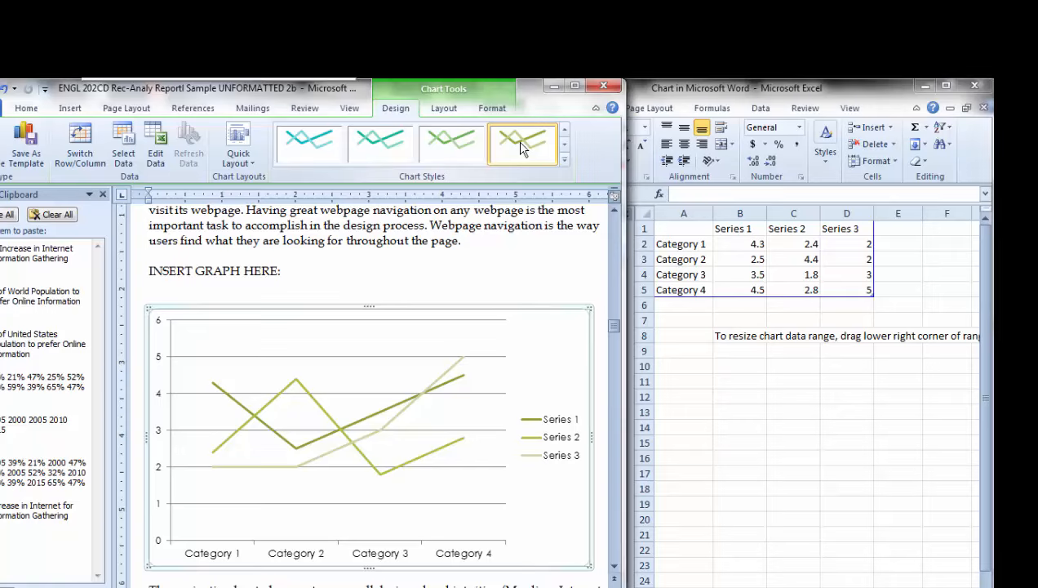
{"action": "left_click", "coordinate": [563, 129]}
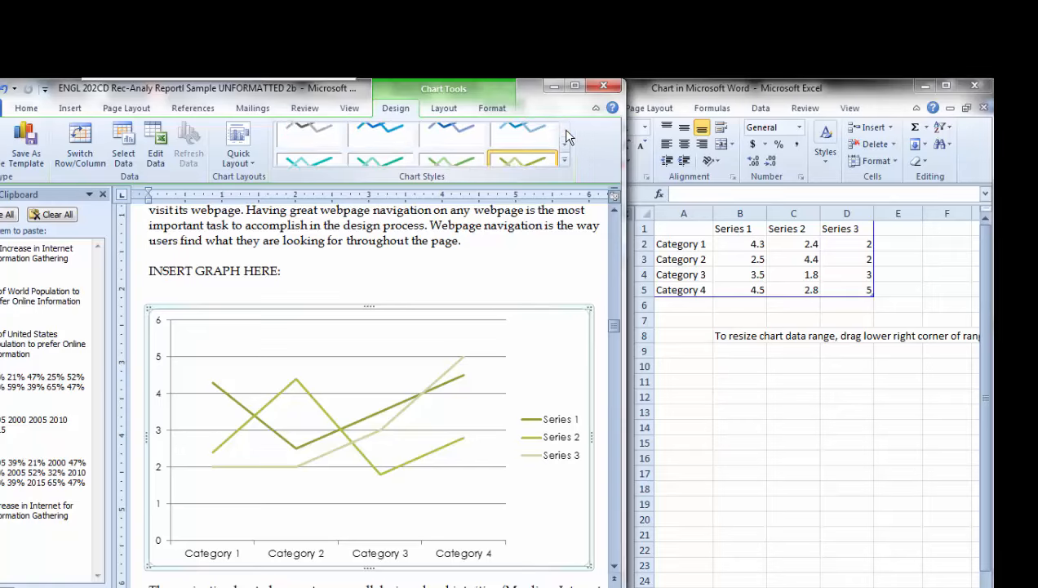
{"action": "left_click", "coordinate": [380, 140]}
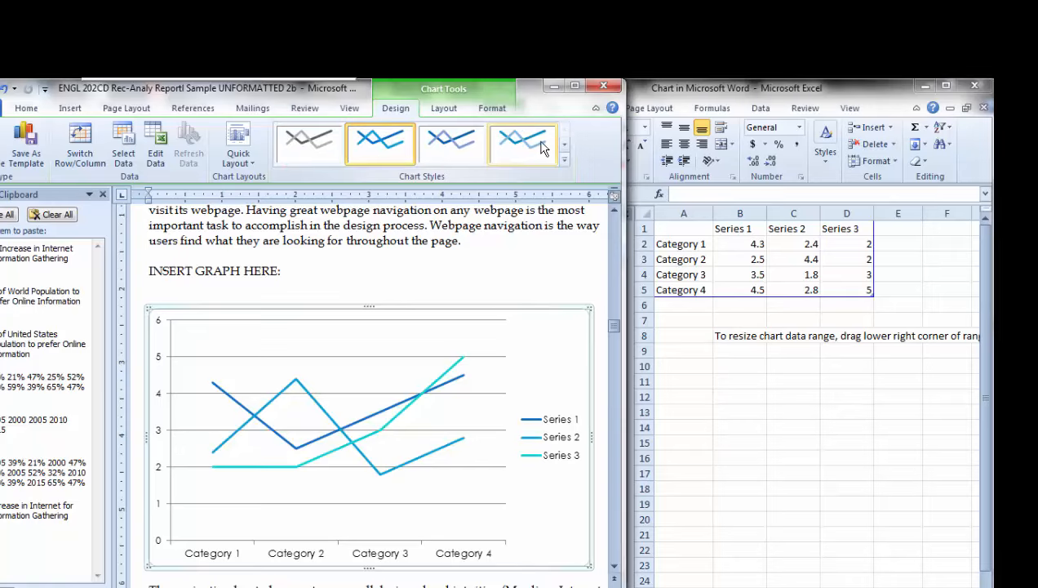
{"action": "left_click", "coordinate": [532, 143]}
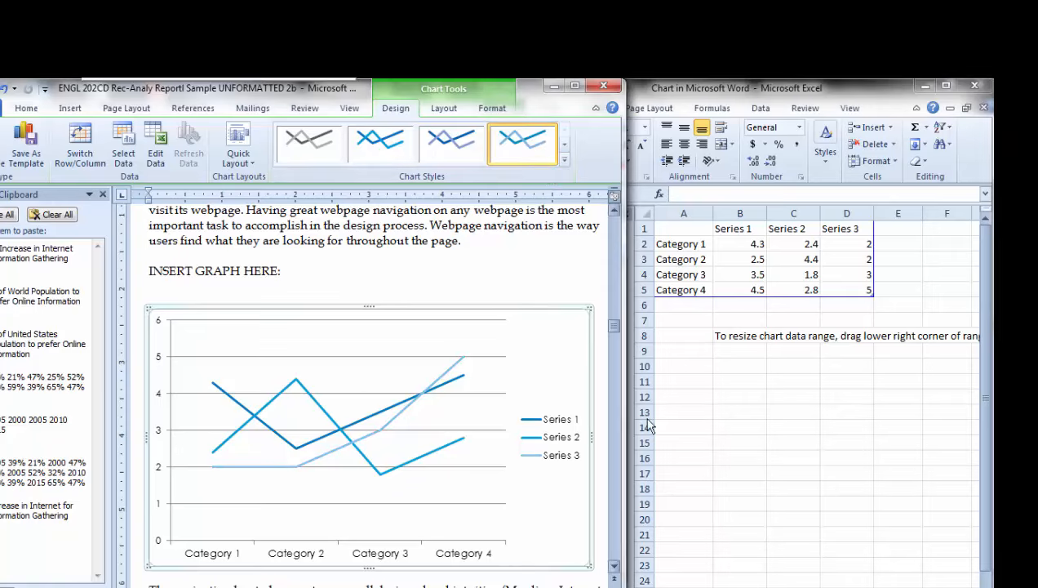
Bring the chart's Excel data sheet forward, close its Clipboard pane and narrow its window so the whole chart stays uncovered.
{"action": "left_click", "coordinate": [687, 98]}
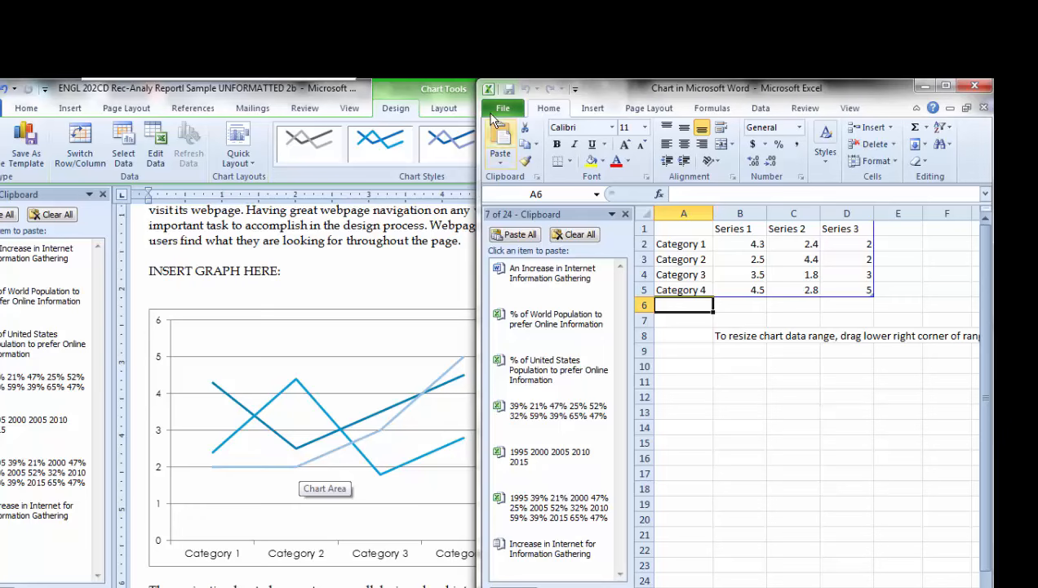
{"action": "left_click_drag", "start_coordinate": [478, 180], "coordinate": [575, 151]}
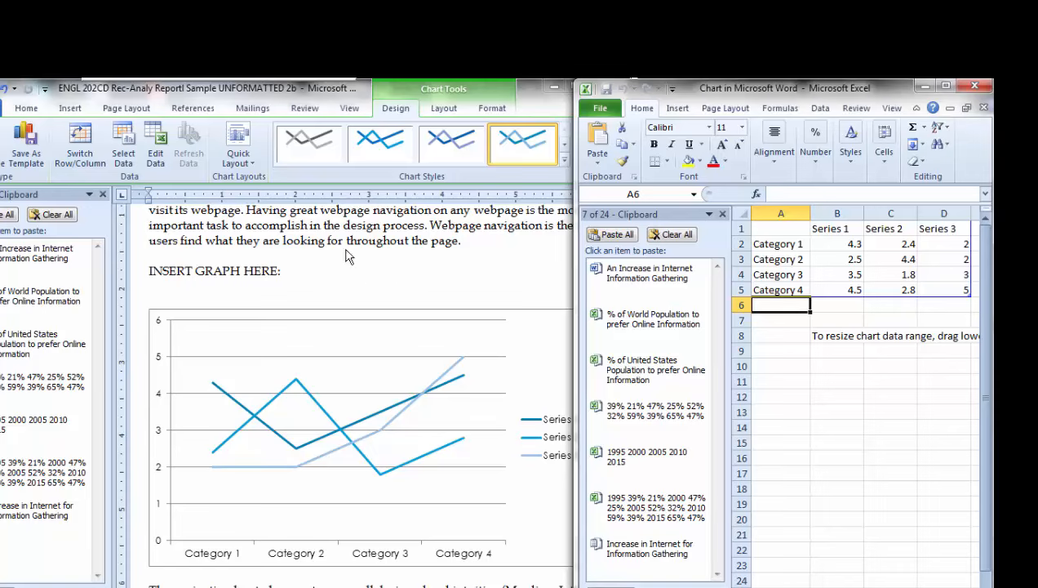
{"action": "left_click", "coordinate": [722, 215]}
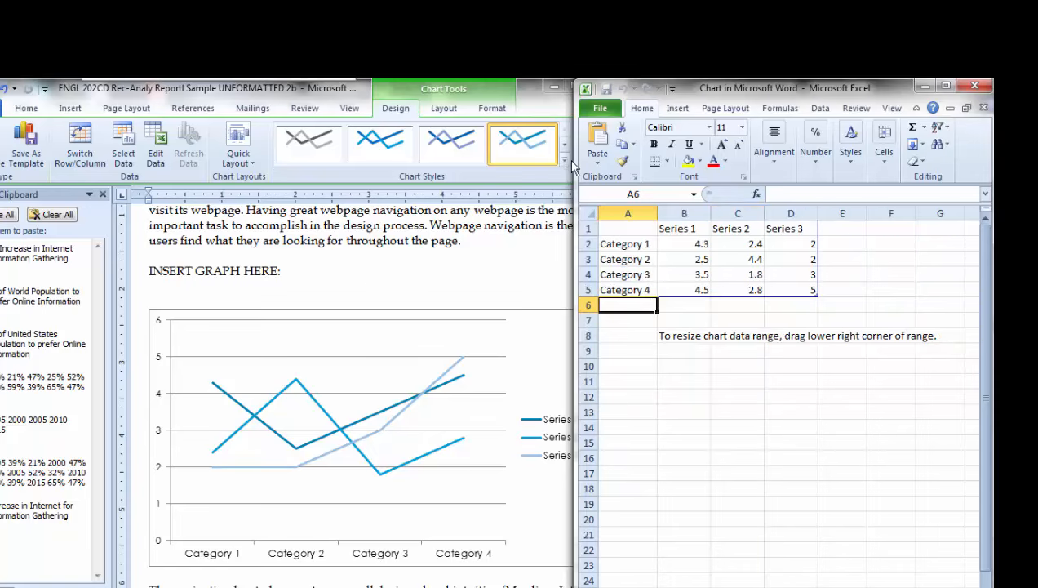
{"action": "left_click_drag", "start_coordinate": [577, 160], "coordinate": [616, 153]}
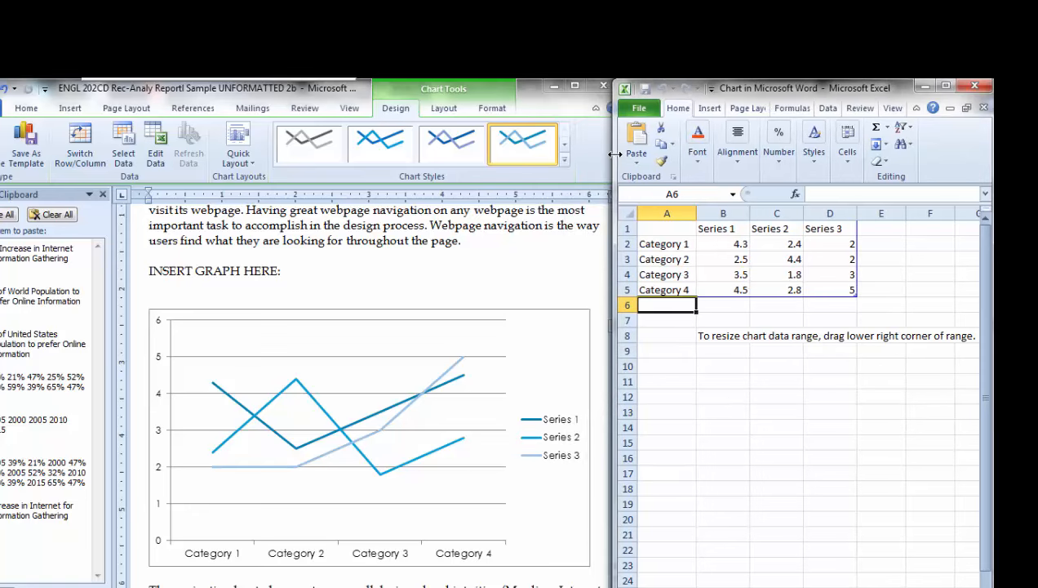